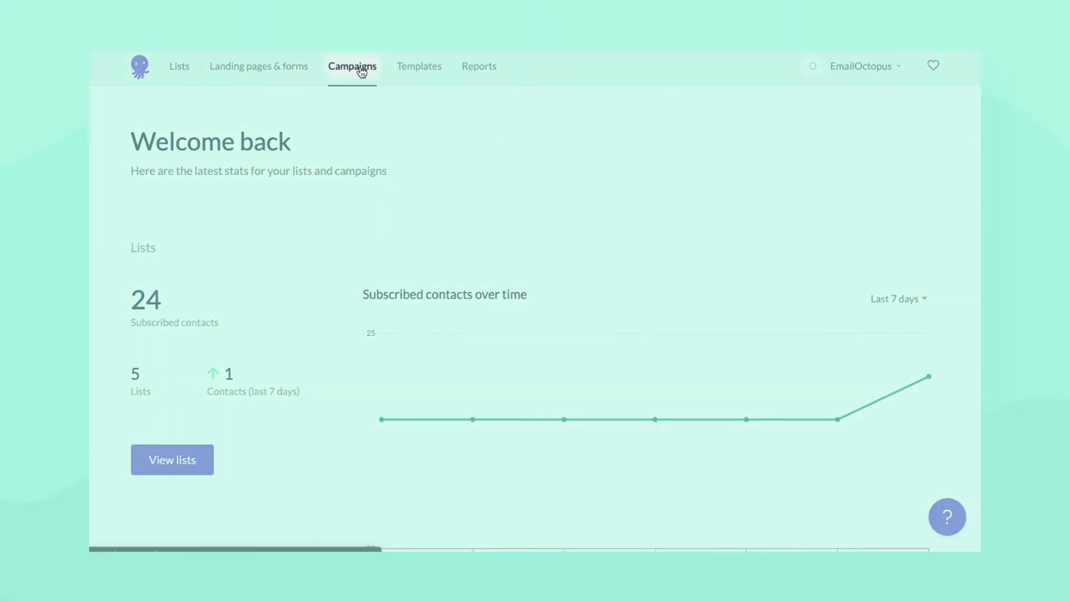
From the campaigns list, open Test campaign's report through its row actions dropdown.
left_click(361, 72)
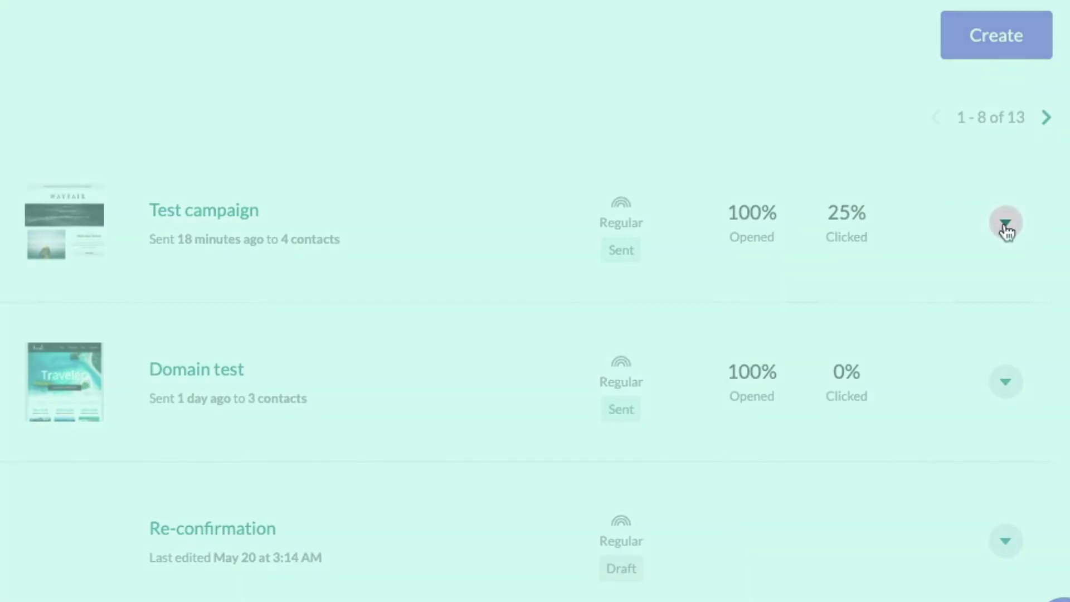
left_click(1007, 227)
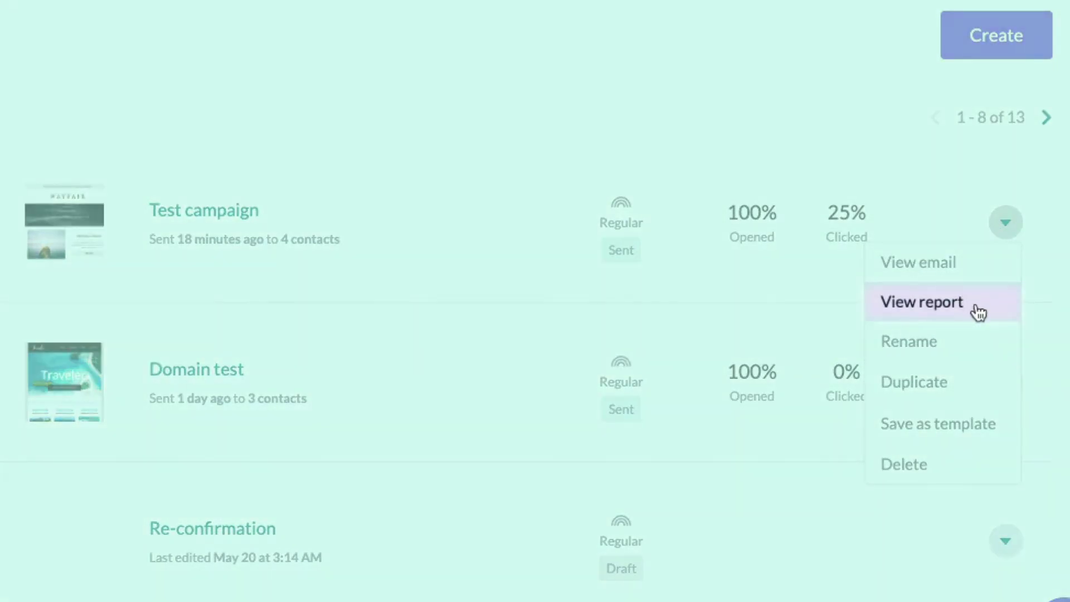
left_click(923, 302)
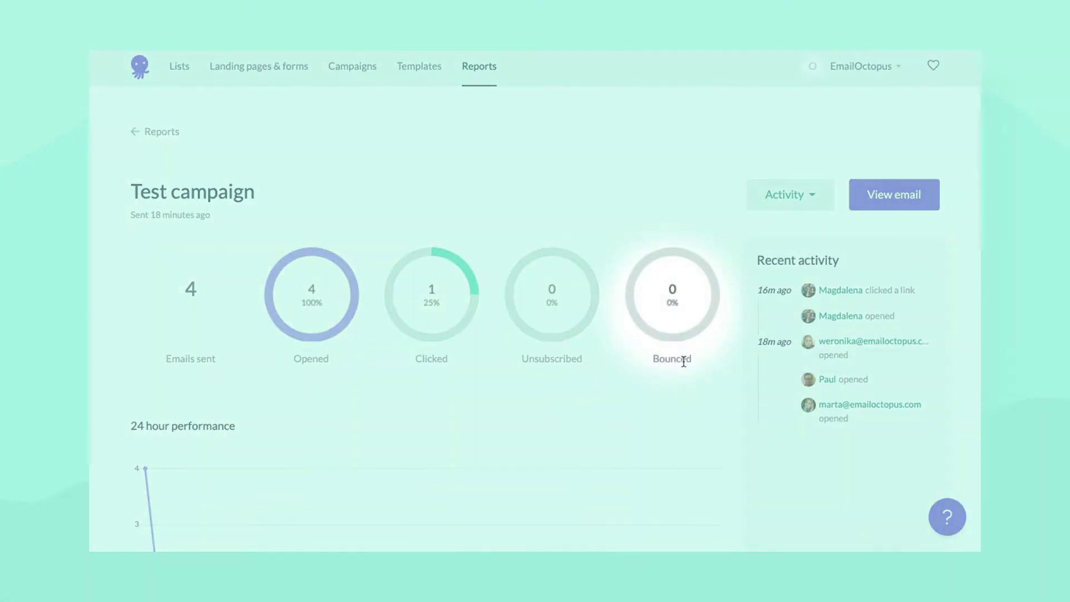
scroll(682, 360, "down", 3)
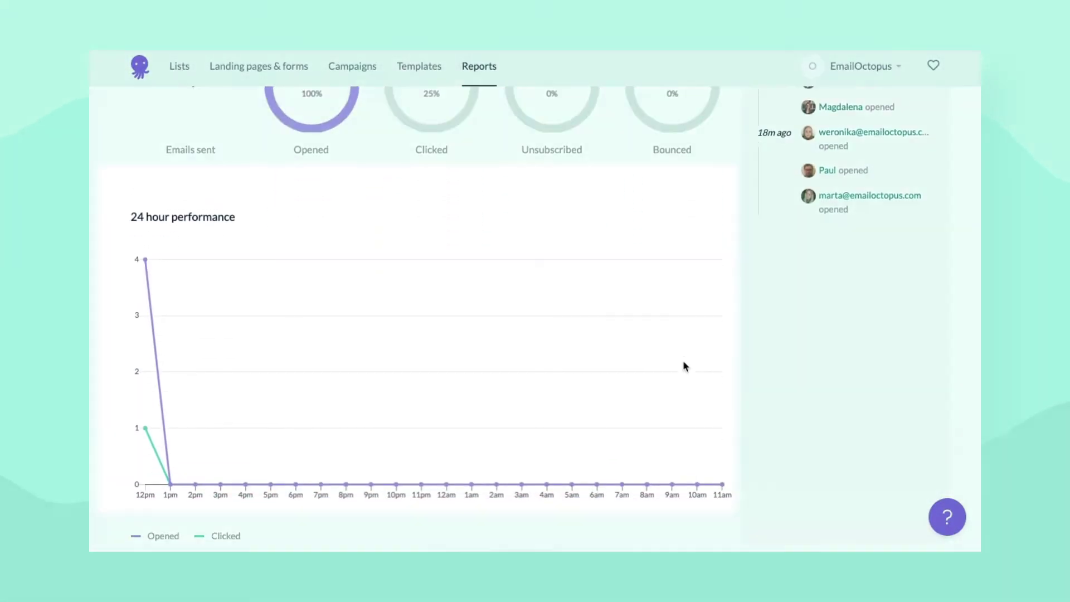
scroll(683, 361, "down", 2)
scroll(684, 360, "down", 3)
scroll(683, 360, "down", 2)
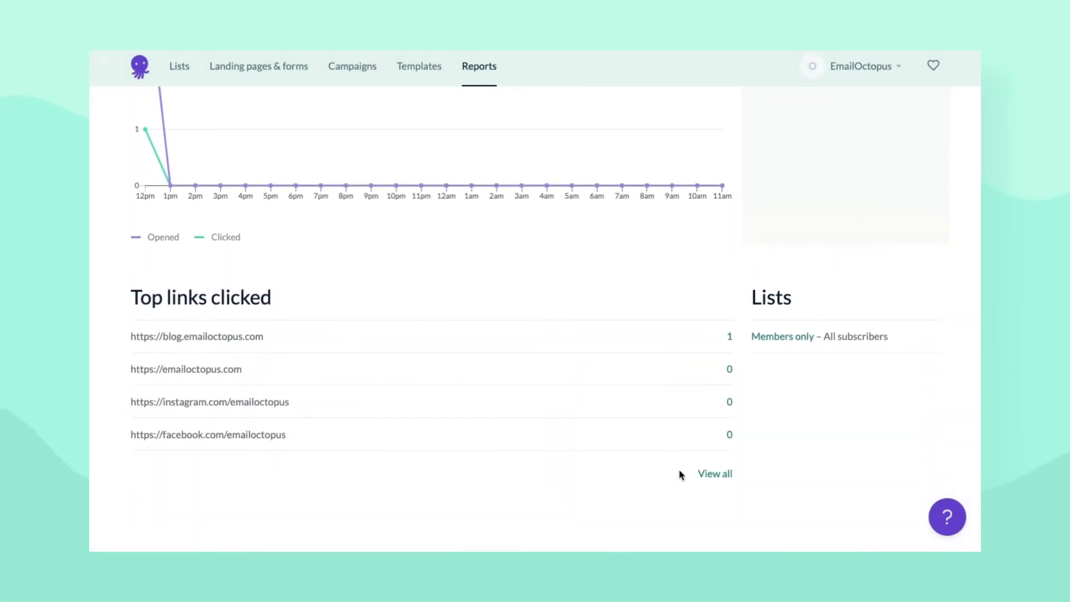
Review all clicked links and the blog link's clickers, then return to the report overview.
left_click(706, 480)
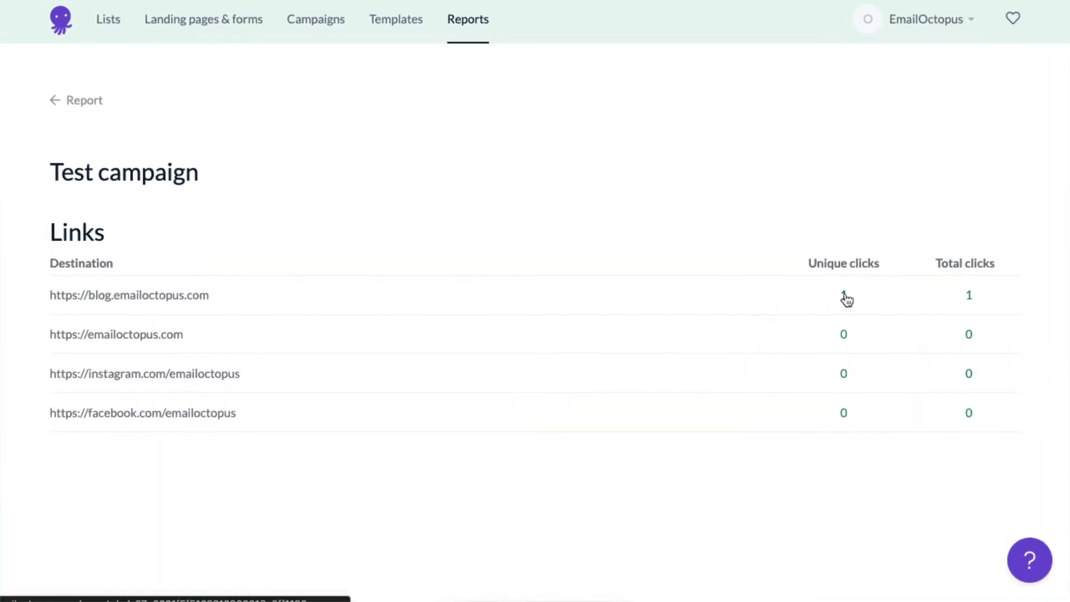
left_click(844, 295)
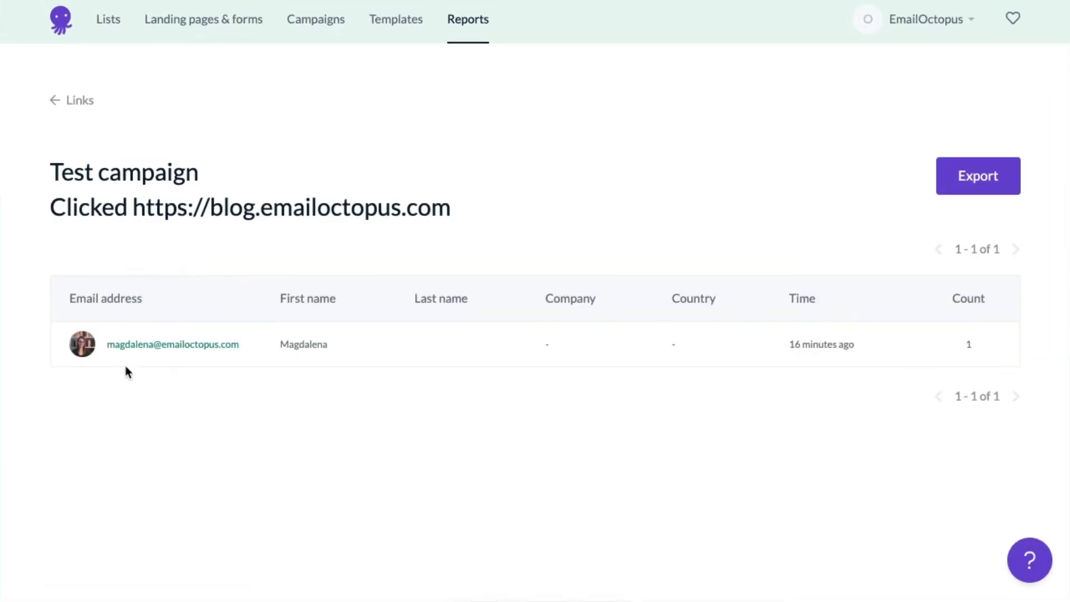
left_click(79, 101)
left_click(80, 101)
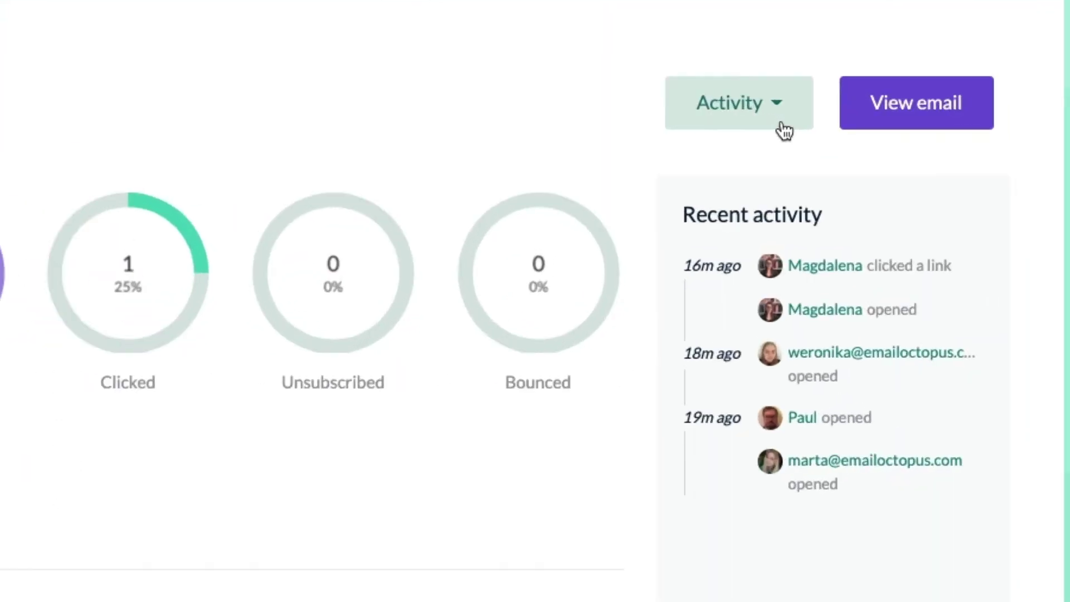
Switch the activity report to Opened, listing all four recipients with open times and counts.
left_click(785, 127)
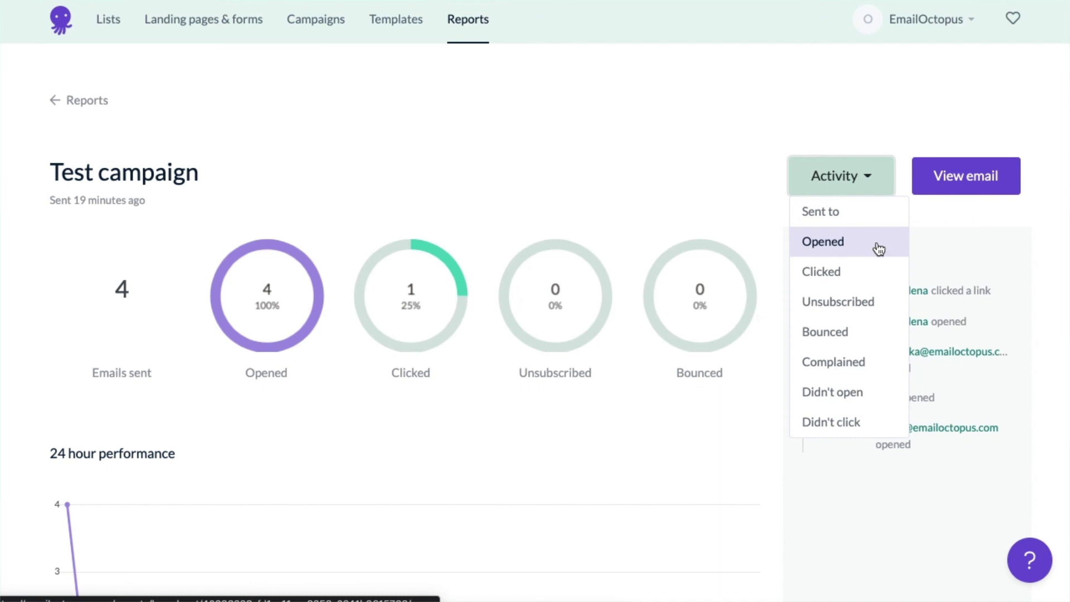
left_click(879, 248)
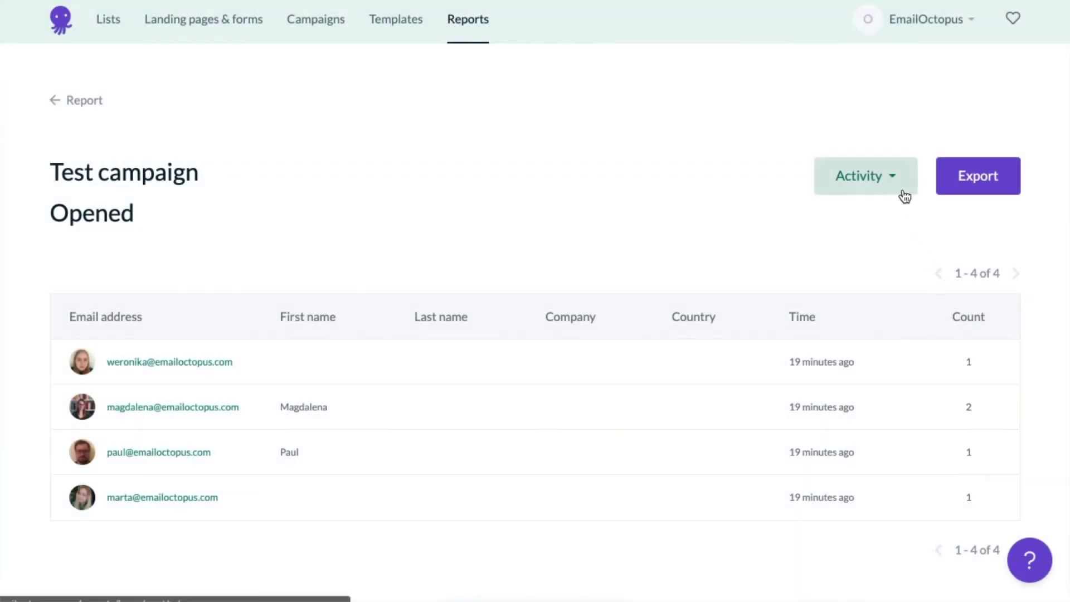
left_click(898, 186)
Switch the activity report to Bounced, showing zero total, soft and hard bounces.
left_click(850, 332)
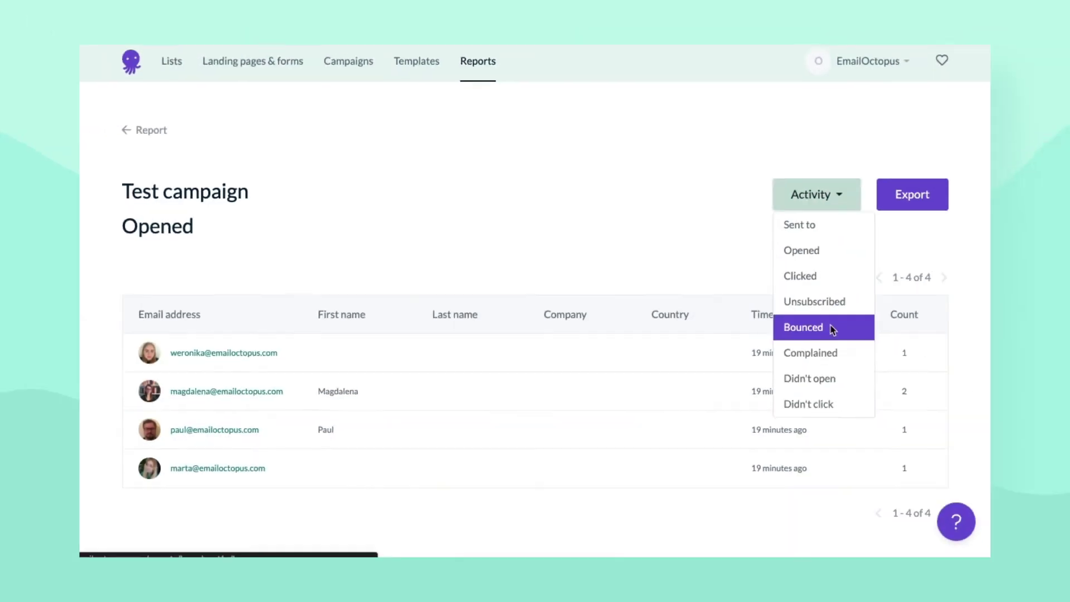